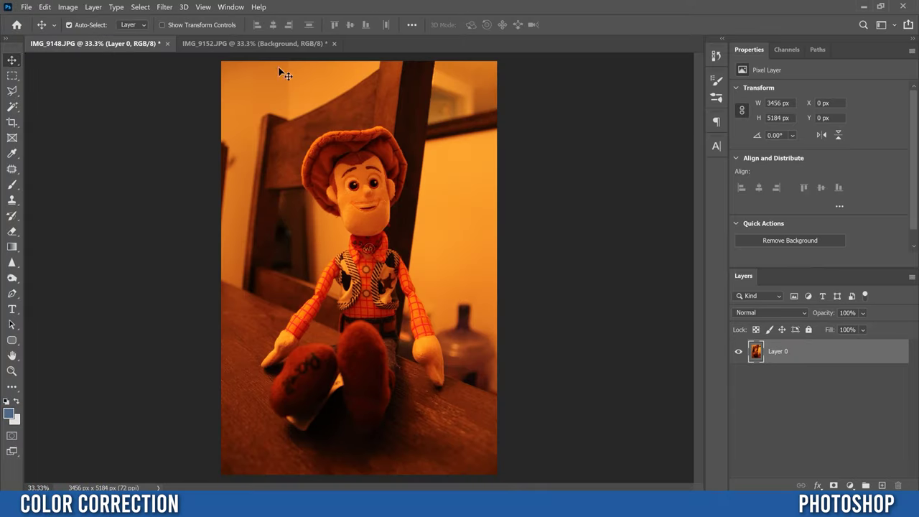
View the NES example IMG_9152.JPG, then return to the Woody document IMG_9148.
{"action": "left_click", "coordinate": [268, 44]}
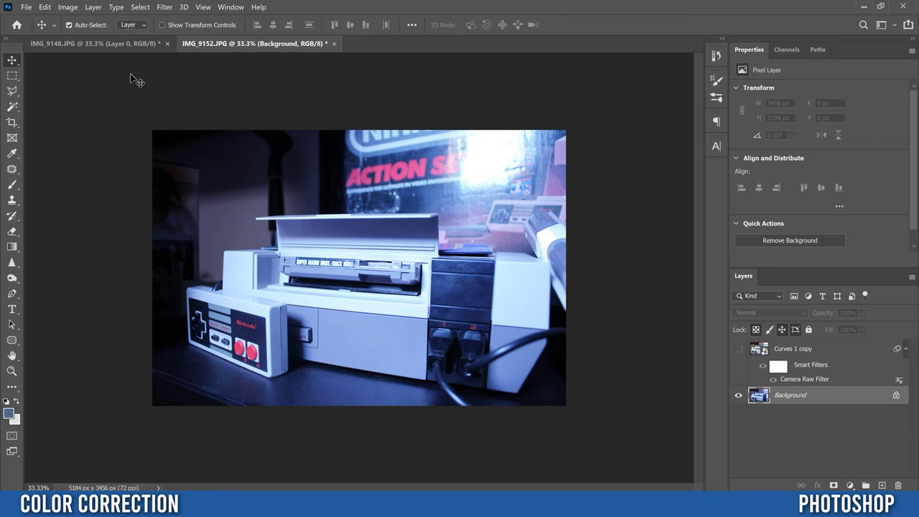
{"action": "left_click", "coordinate": [89, 44]}
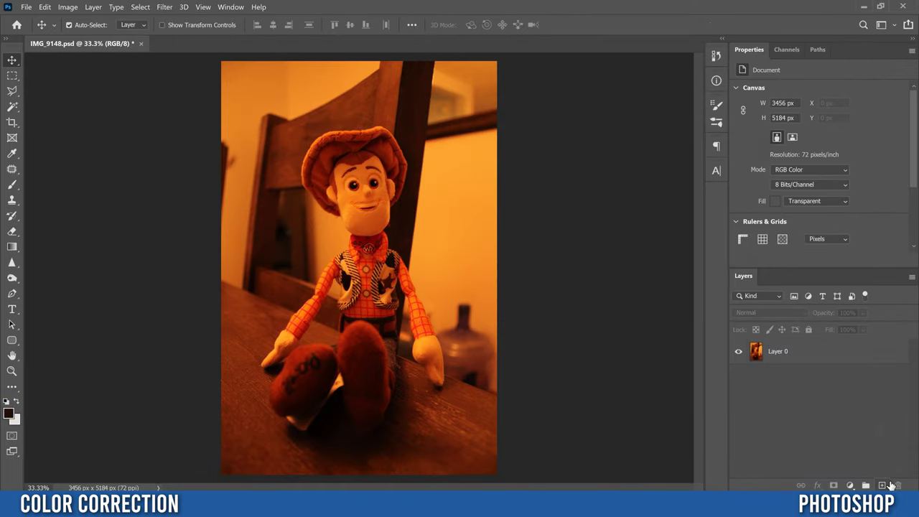
Add a new Layer 1 above Layer 0 and fill it with 50% Gray.
{"action": "left_click", "coordinate": [883, 487]}
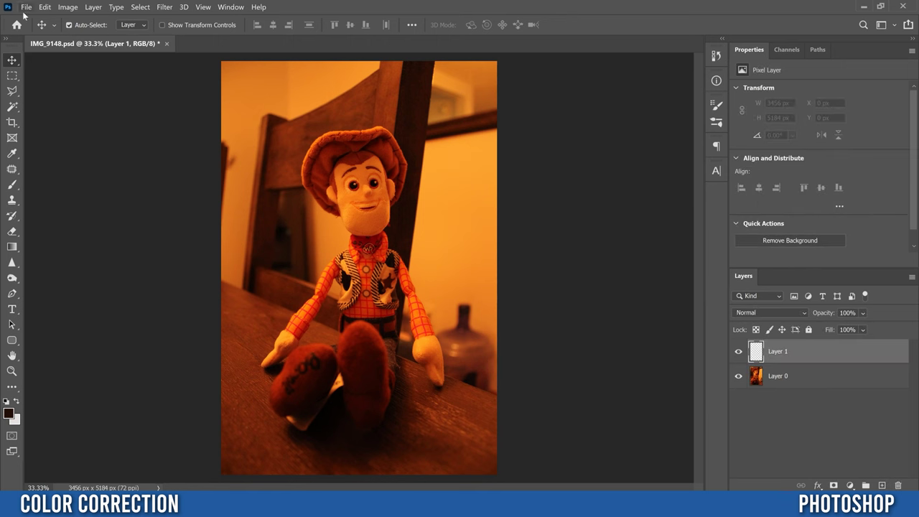
{"action": "left_click", "coordinate": [44, 7]}
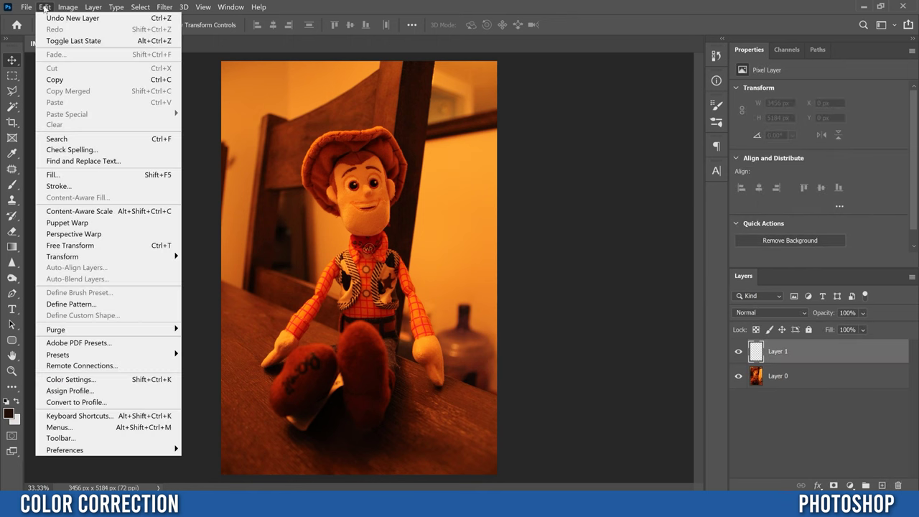
{"action": "left_click", "coordinate": [139, 176]}
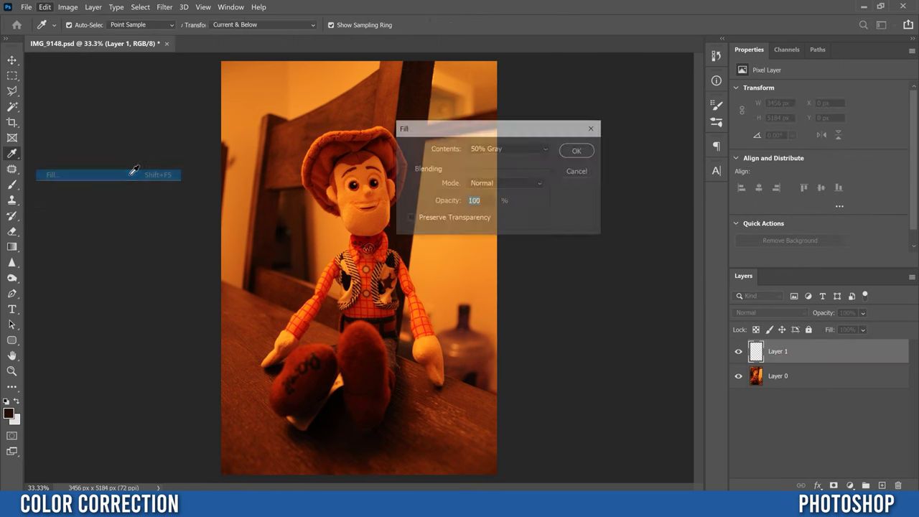
{"action": "left_click", "coordinate": [492, 150]}
{"action": "left_click", "coordinate": [491, 251]}
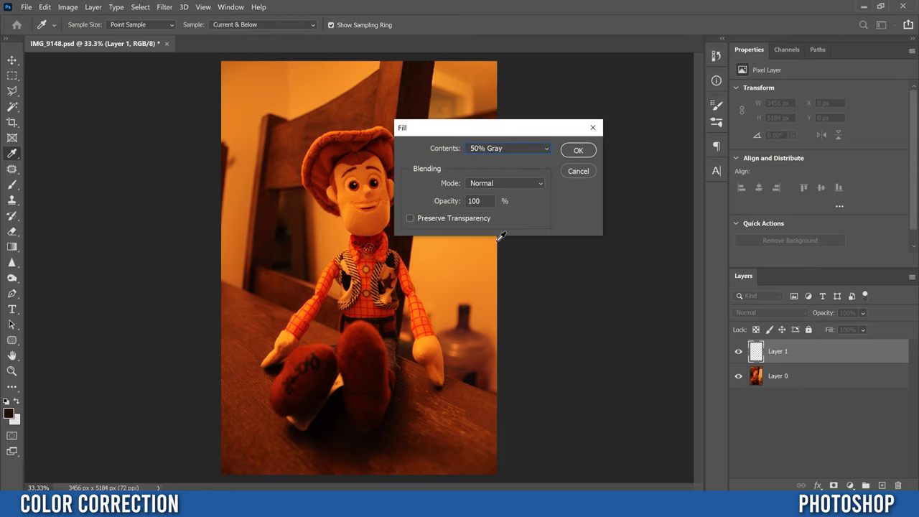
{"action": "left_click", "coordinate": [579, 151]}
{"action": "key", "text": "v"}
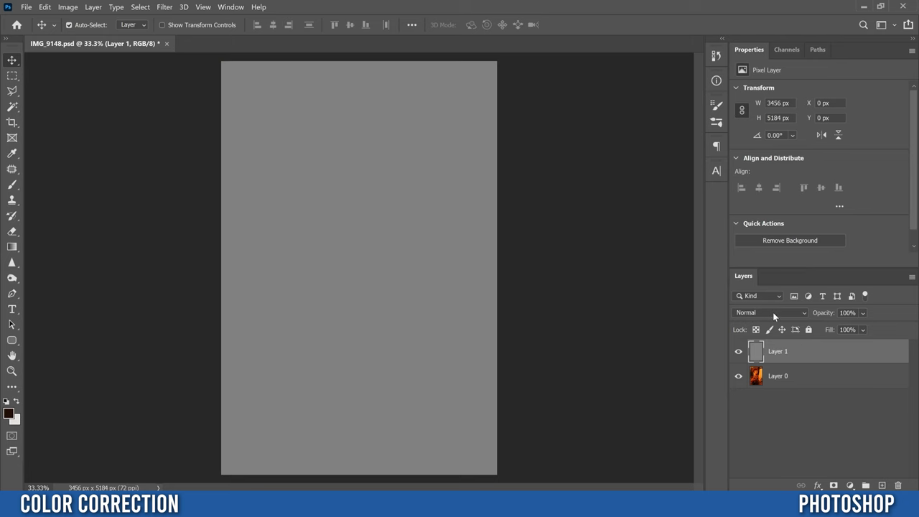
Set Layer 1 to Difference blend mode and add a Threshold layer at level 41.
{"action": "left_click", "coordinate": [774, 313]}
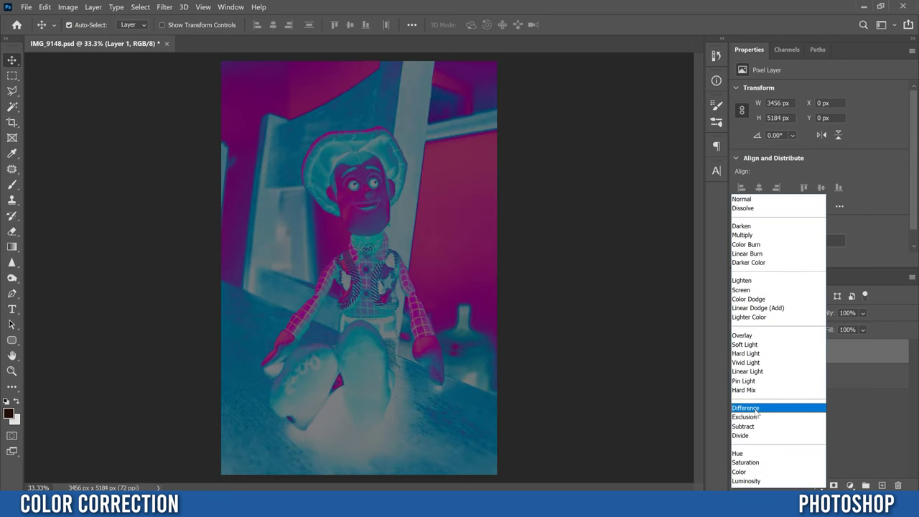
{"action": "left_click", "coordinate": [746, 408]}
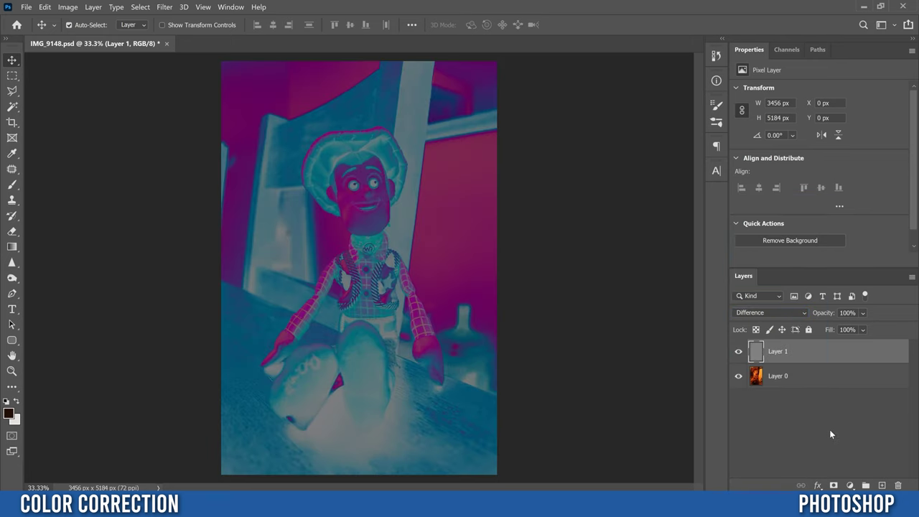
{"action": "left_click", "coordinate": [850, 486]}
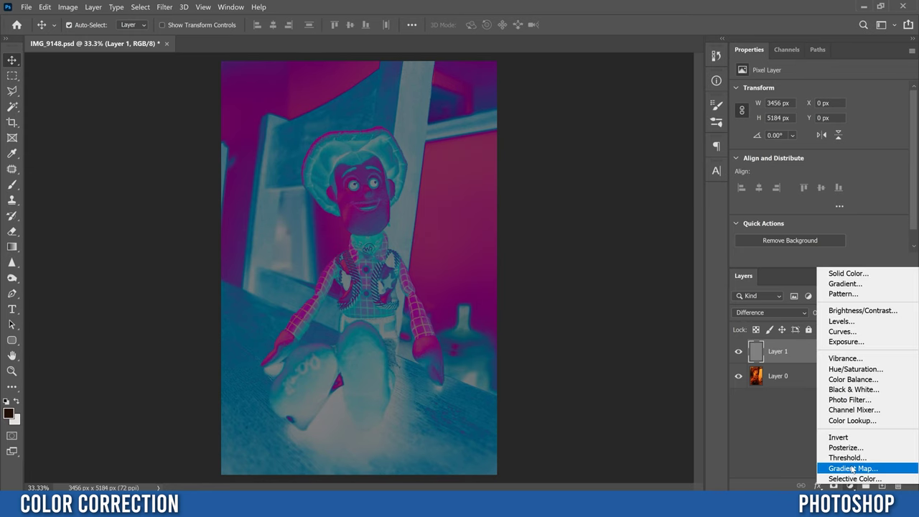
{"action": "left_click", "coordinate": [849, 457]}
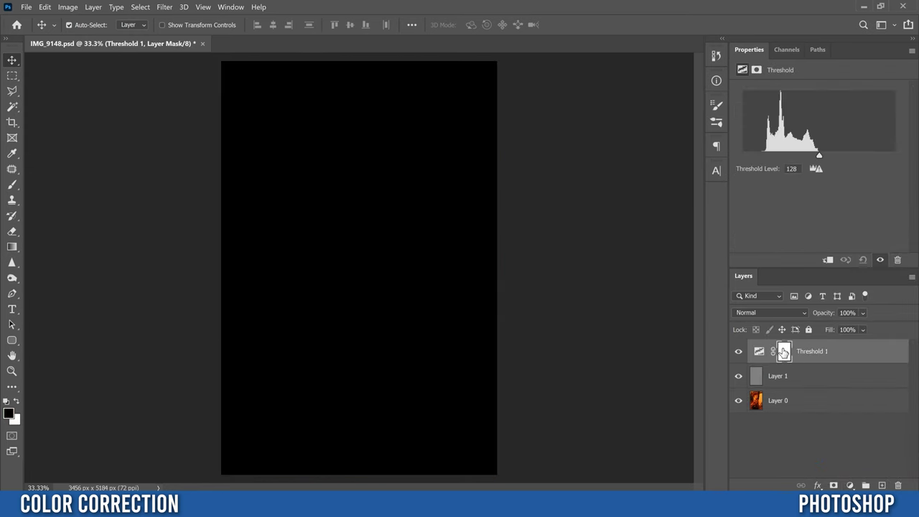
{"action": "left_click_drag", "start_coordinate": [819, 158], "coordinate": [768, 156]}
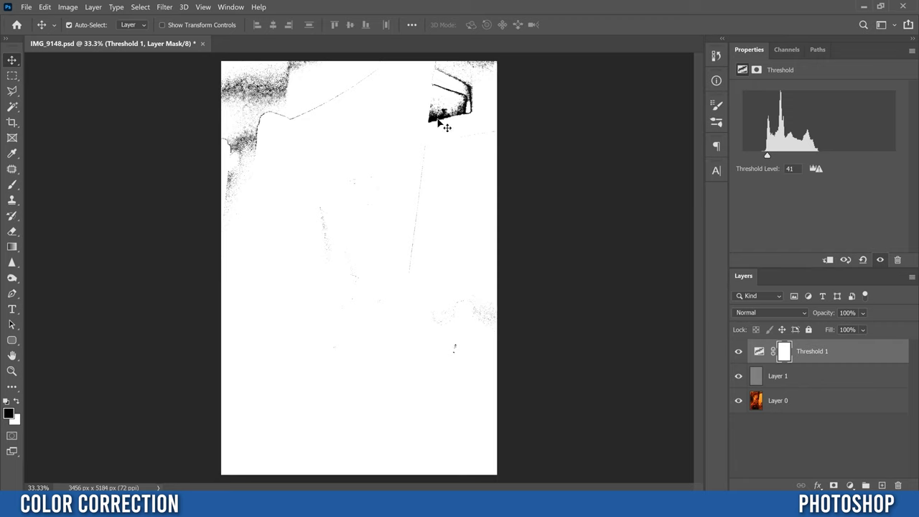
Place color sampler #1 on the darkest black area near the upper right.
{"action": "left_click", "coordinate": [12, 155]}
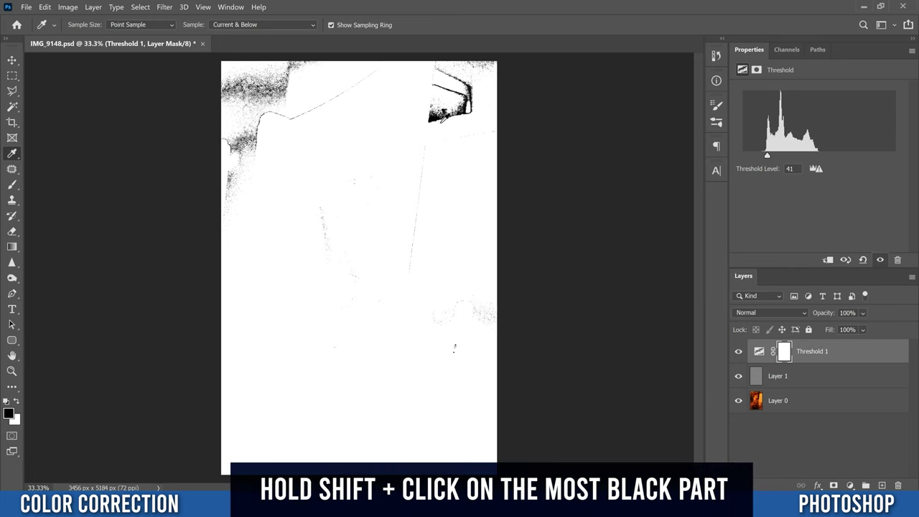
{"action": "left_click", "coordinate": [434, 118], "text": "shift"}
{"action": "left_click", "coordinate": [434, 117], "text": "shift"}
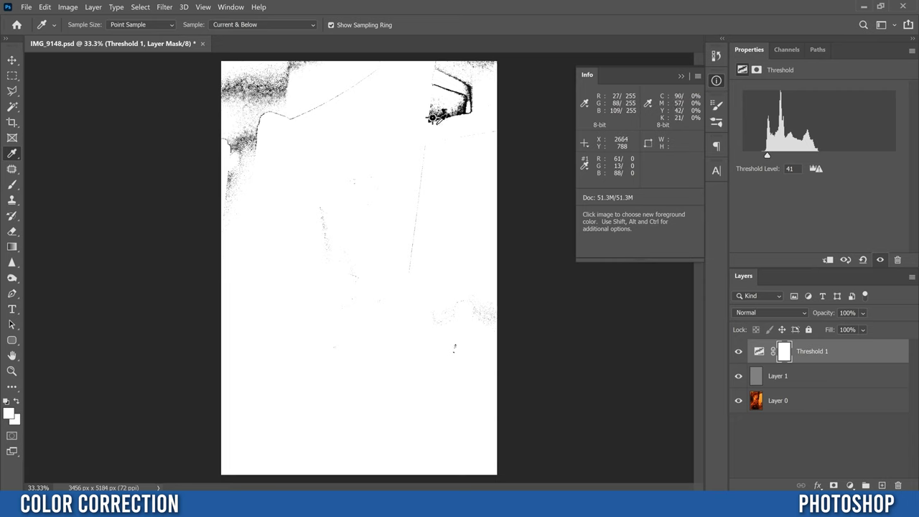
Hide and delete the Threshold 1 and gray Layer 1 helper layers, leaving Layer 0.
{"action": "left_click", "coordinate": [739, 352]}
{"action": "left_click", "coordinate": [739, 376]}
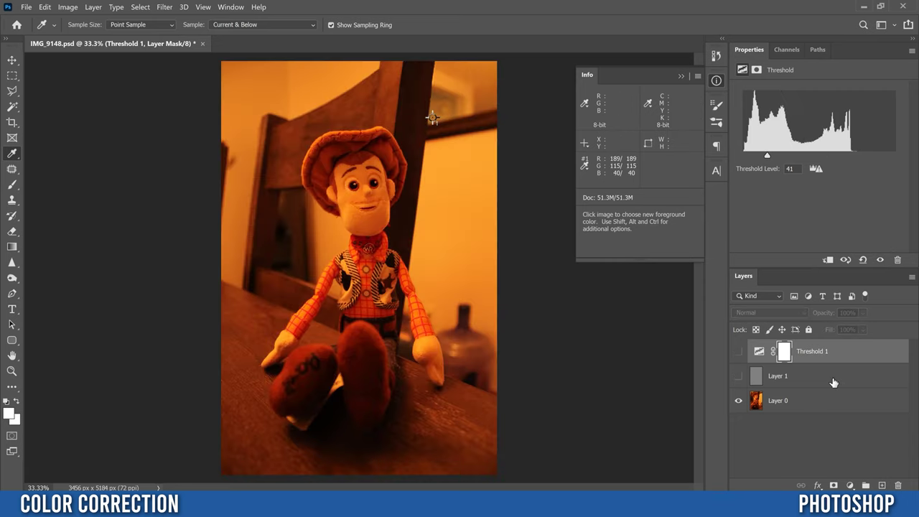
{"action": "left_click", "coordinate": [849, 356]}
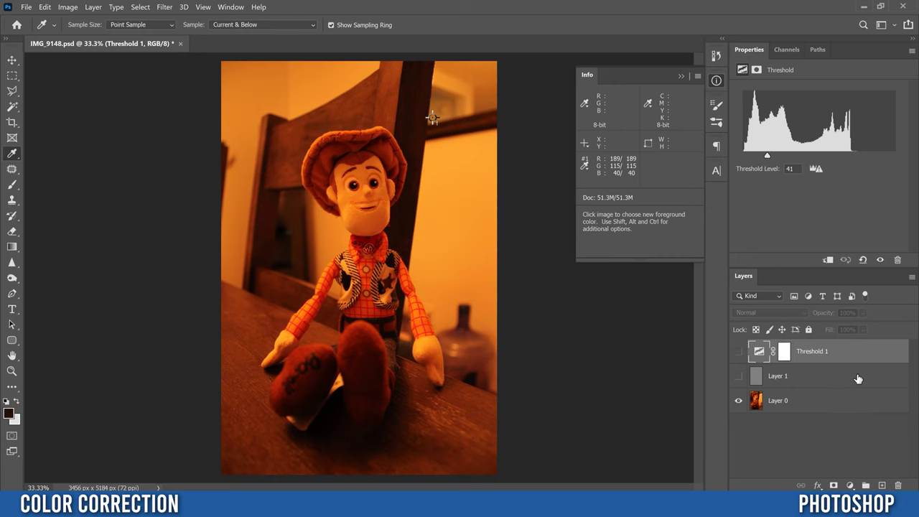
{"action": "left_click", "coordinate": [818, 378], "text": "ctrl"}
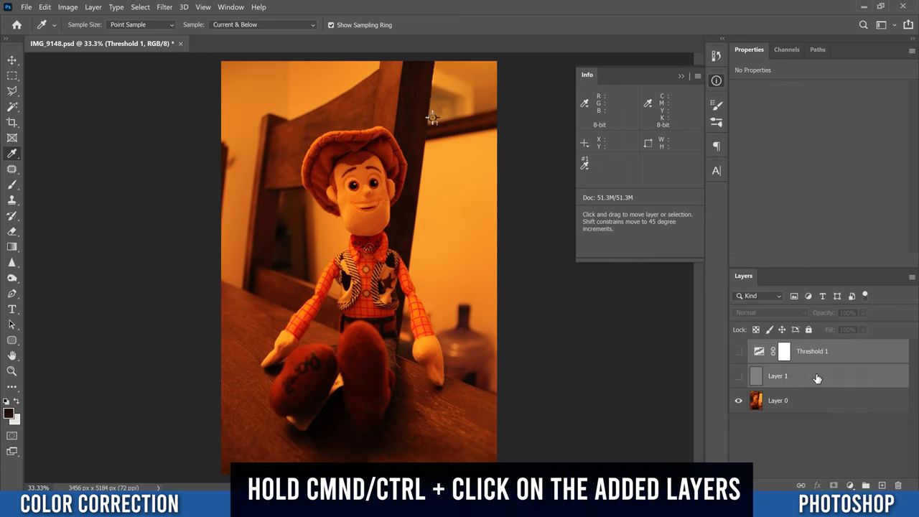
{"action": "left_click", "coordinate": [898, 486]}
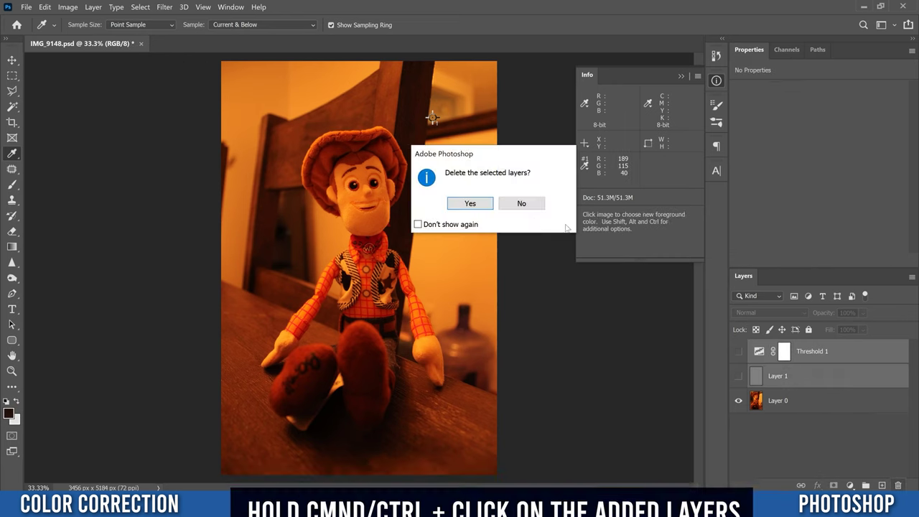
{"action": "left_click", "coordinate": [472, 207]}
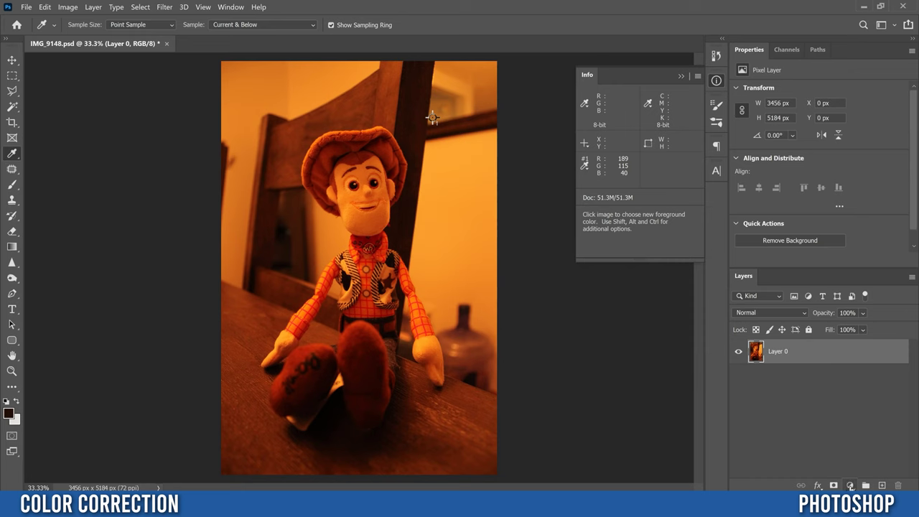
{"action": "left_click", "coordinate": [850, 486]}
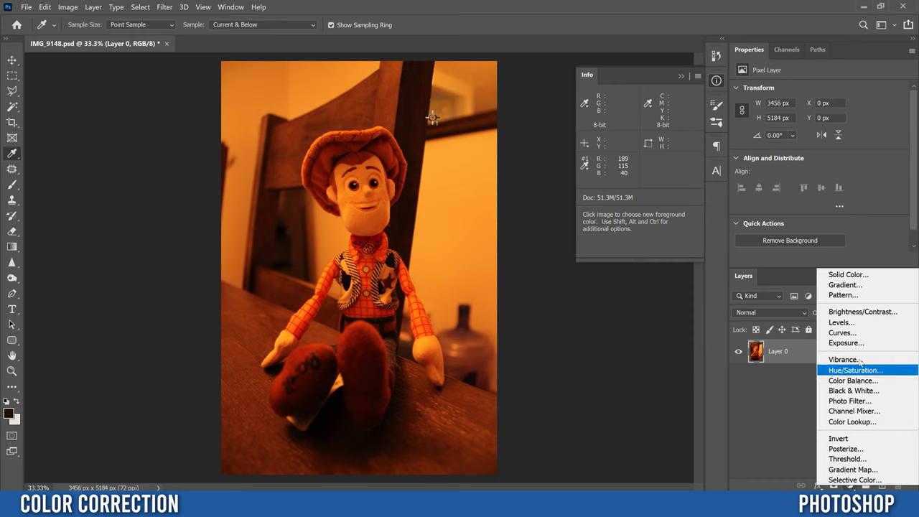
Add a Curves layer and set its gray point at the color sampler spot.
{"action": "left_click", "coordinate": [853, 333]}
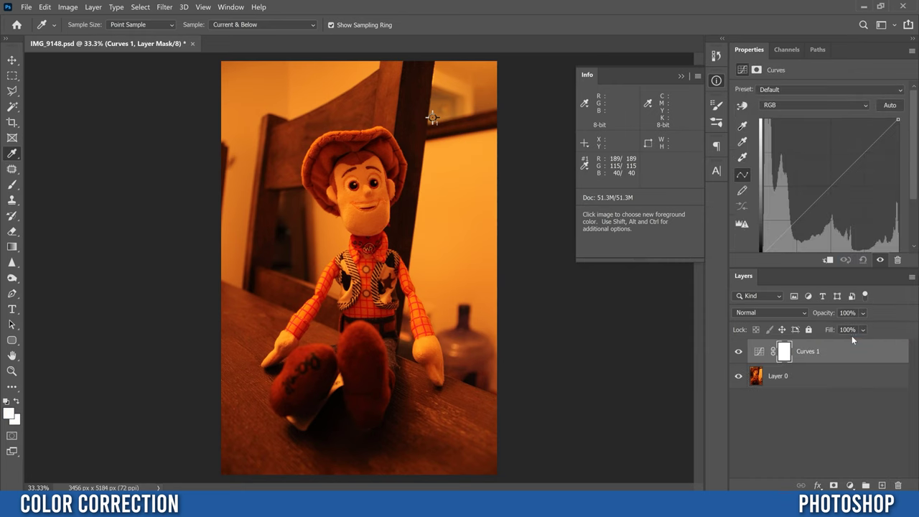
{"action": "left_click", "coordinate": [743, 143]}
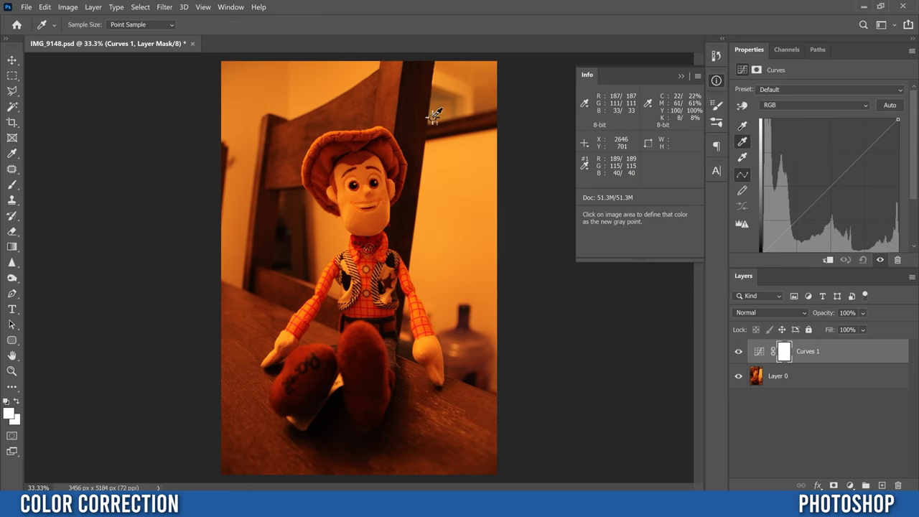
{"action": "left_click", "coordinate": [435, 116]}
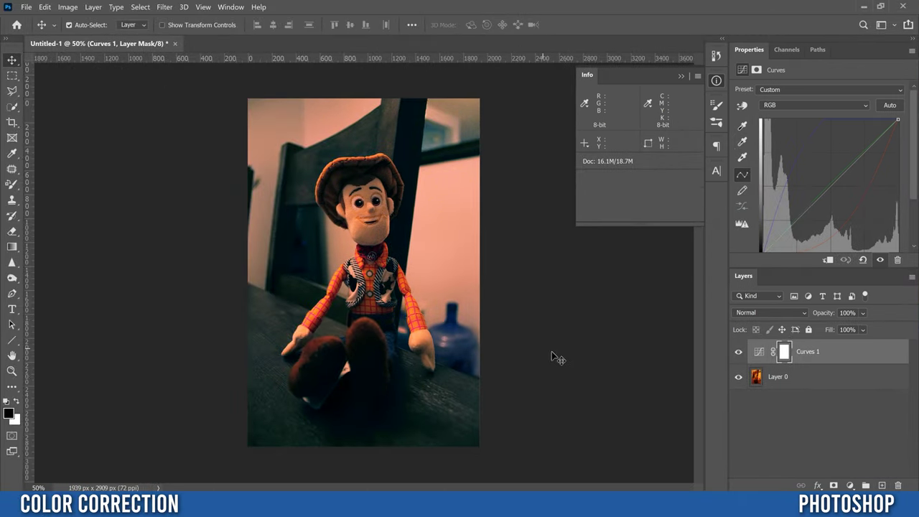
Duplicate Layer 0 and Curves 1 and merge the copies into a Curves 1 copy layer.
{"action": "left_click", "coordinate": [806, 380]}
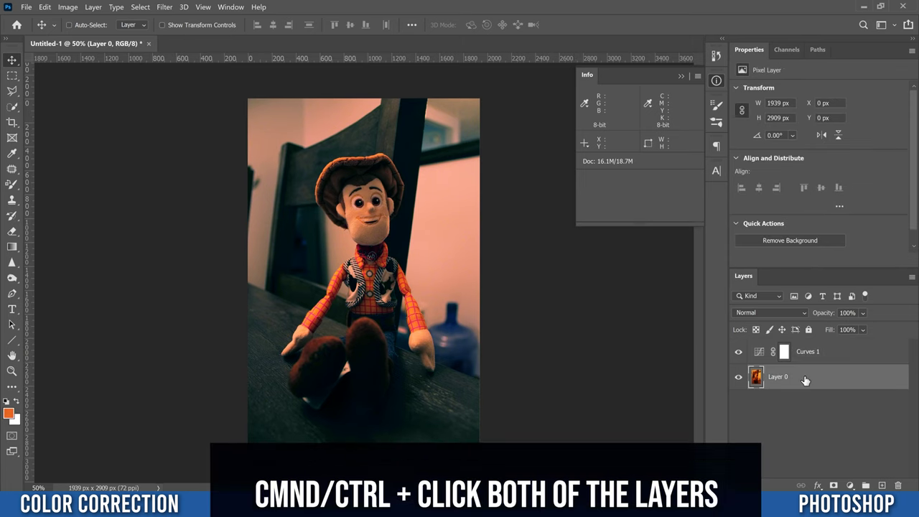
{"action": "left_click", "coordinate": [832, 353], "text": "ctrl"}
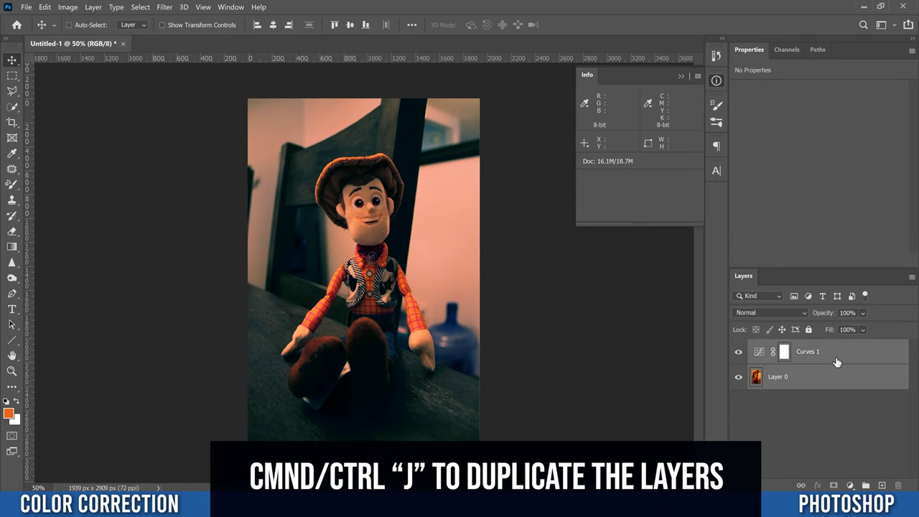
{"action": "key", "text": "ctrl+j"}
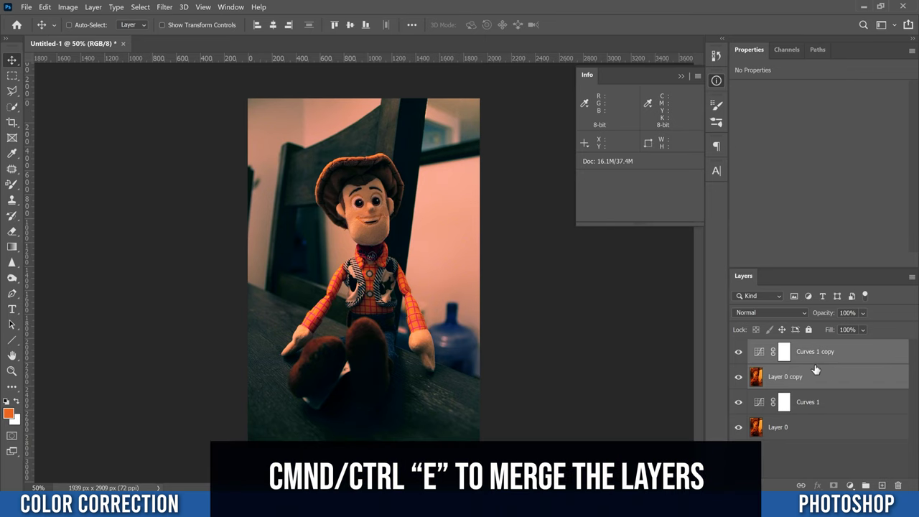
{"action": "key", "text": "ctrl+e"}
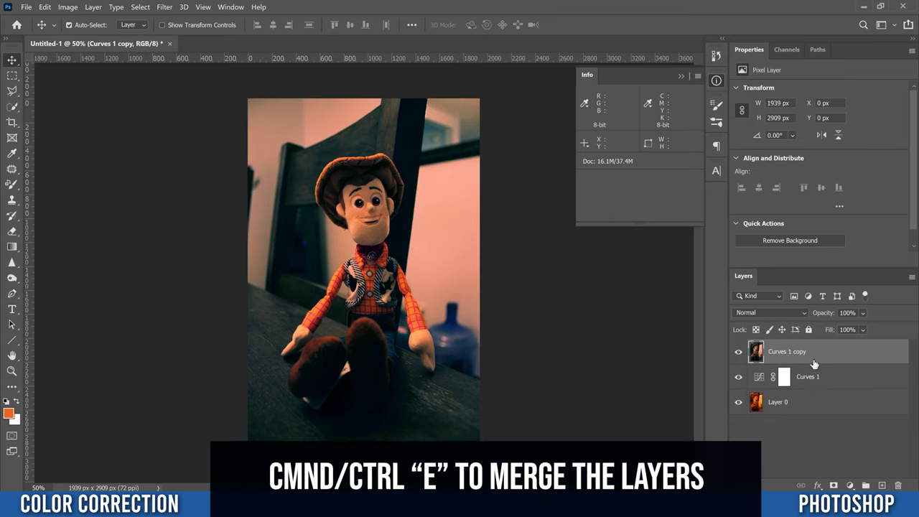
{"action": "right_click", "coordinate": [818, 358]}
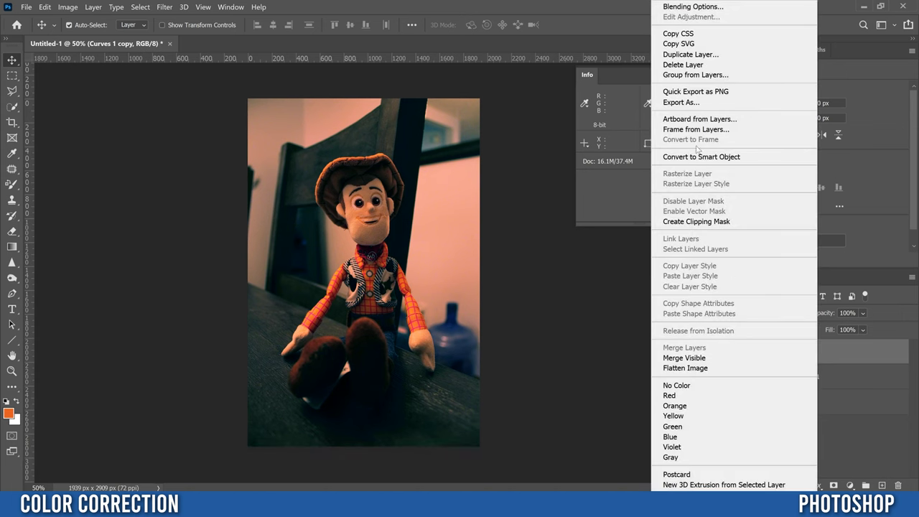
Convert Curves 1 copy to a smart object and apply the Camera Raw filter.
{"action": "left_click", "coordinate": [712, 159]}
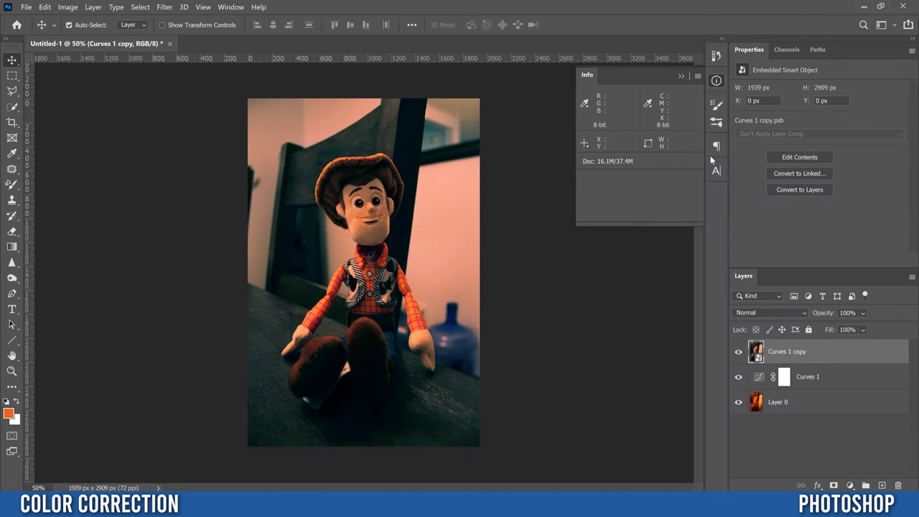
{"action": "left_click", "coordinate": [162, 9]}
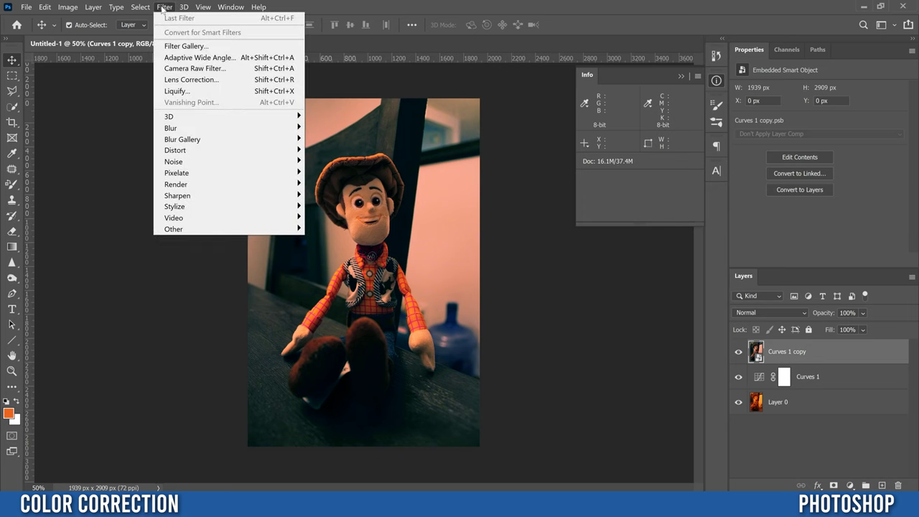
{"action": "left_click", "coordinate": [201, 68]}
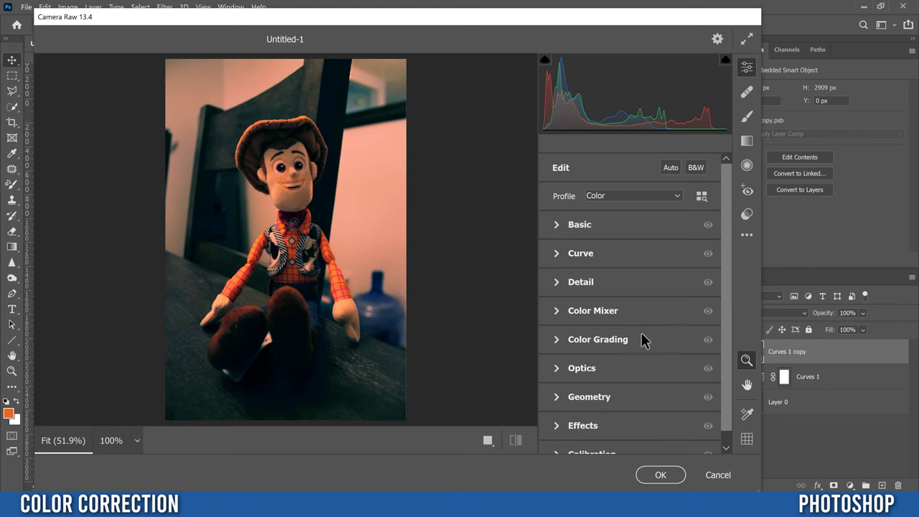
In Basic, set white balance to Auto, then Temperature -28 and Tint -19.
{"action": "left_click", "coordinate": [557, 226]}
{"action": "left_click_drag", "start_coordinate": [727, 305], "coordinate": [733, 255]}
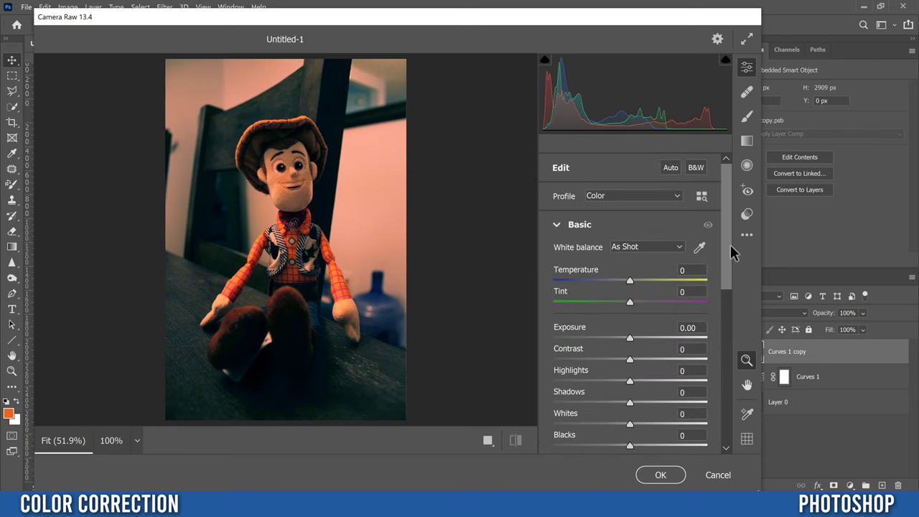
{"action": "left_click", "coordinate": [636, 248]}
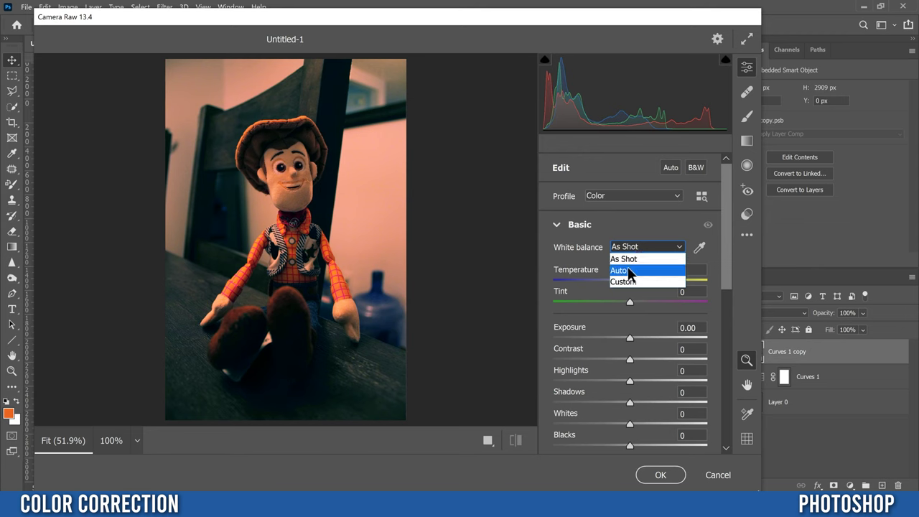
{"action": "left_click", "coordinate": [624, 271]}
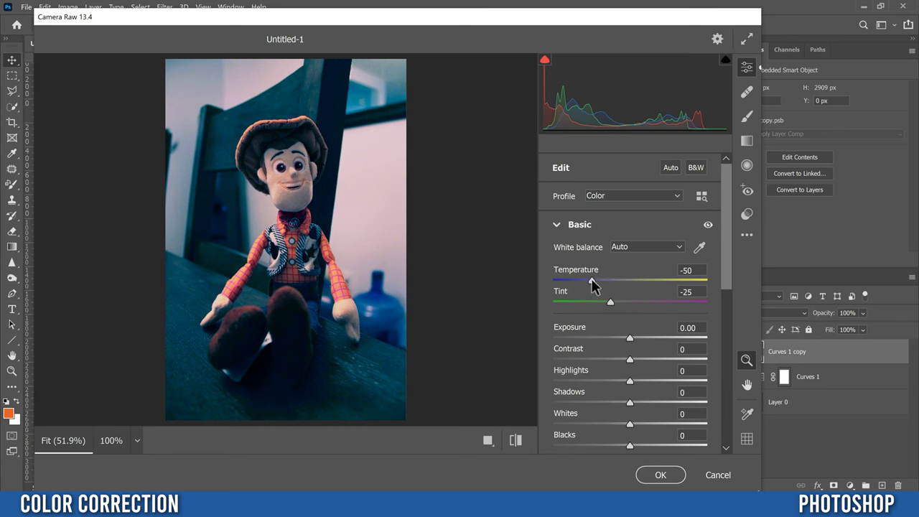
{"action": "left_click_drag", "start_coordinate": [593, 286], "coordinate": [616, 302]}
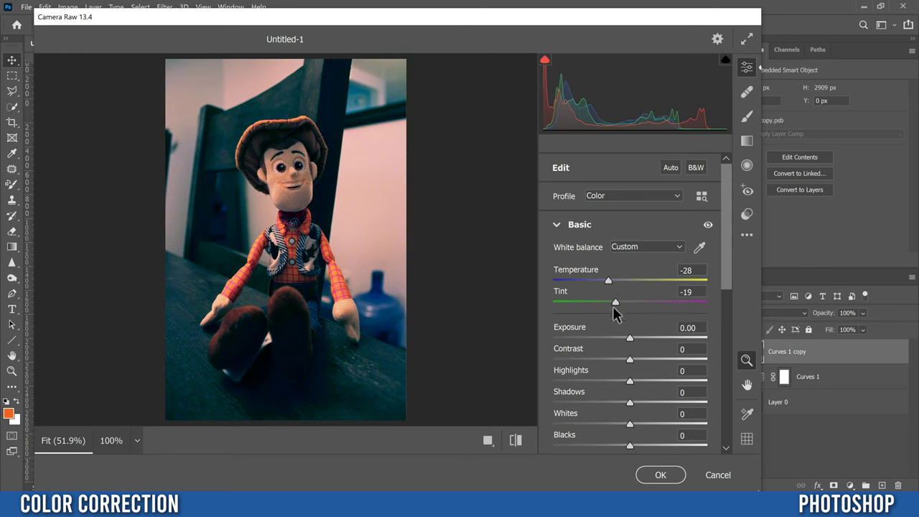
Expand Color Grading, preview the Shadows, Midtones and Highlights wheels, and return to 3-Way.
{"action": "left_click", "coordinate": [556, 224]}
{"action": "scroll", "coordinate": [707, 273], "scroll_direction": "down", "scroll_amount": 1}
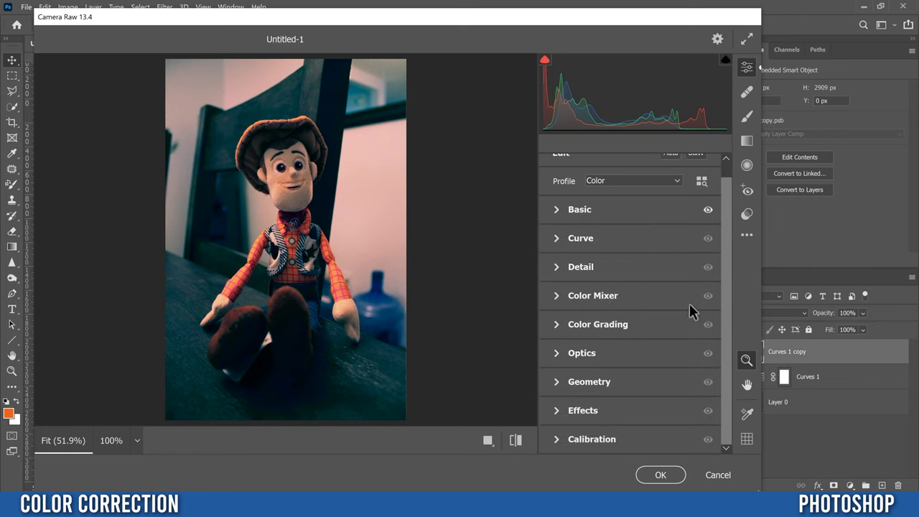
{"action": "left_click", "coordinate": [557, 324]}
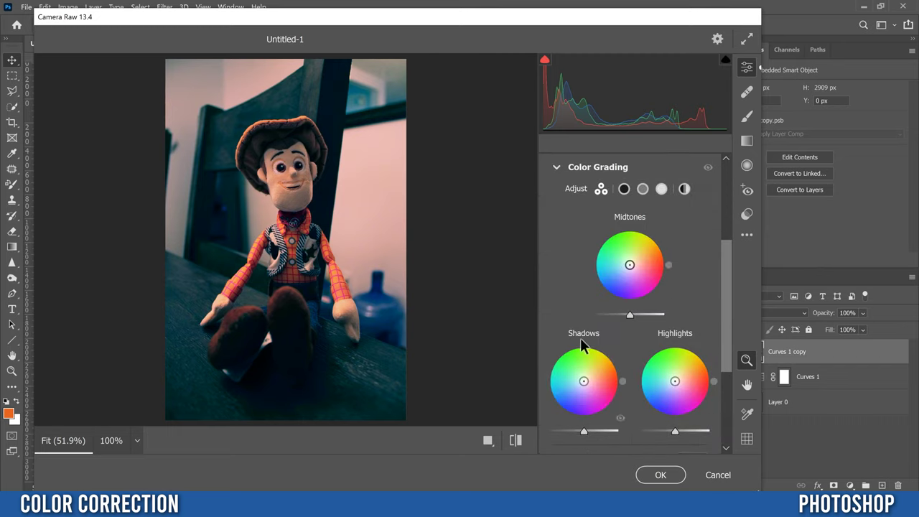
{"action": "left_click", "coordinate": [625, 190]}
{"action": "left_click", "coordinate": [644, 190]}
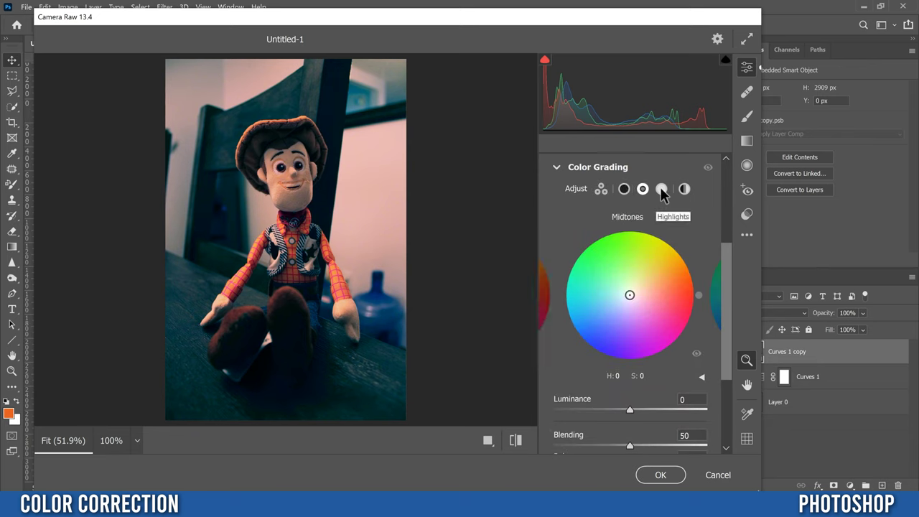
{"action": "left_click", "coordinate": [662, 190]}
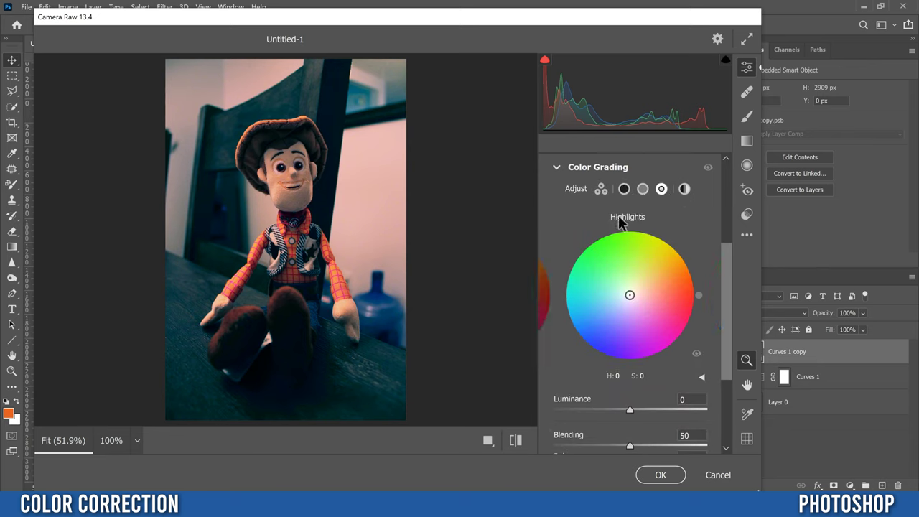
{"action": "left_click", "coordinate": [602, 190]}
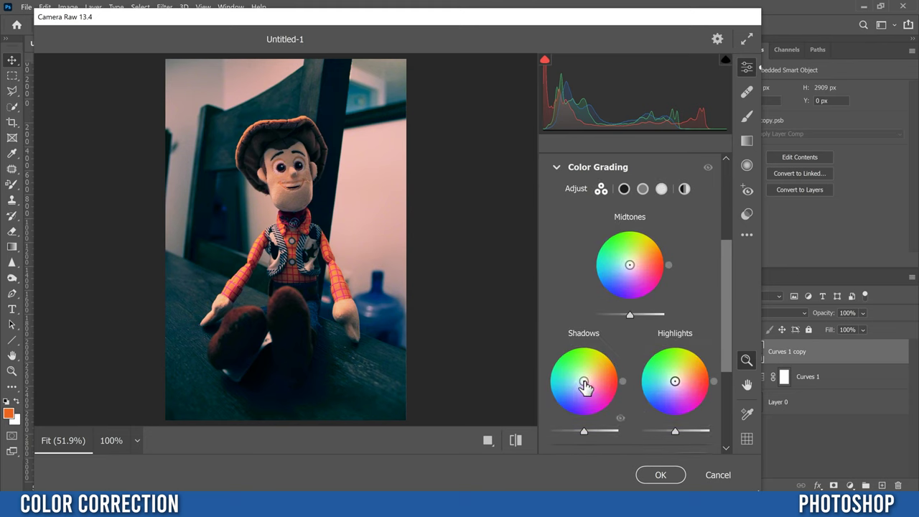
Grade the Shadows wheel toward orange, about Hue 30 and Saturation 66.
{"action": "left_click_drag", "start_coordinate": [584, 381], "coordinate": [601, 401]}
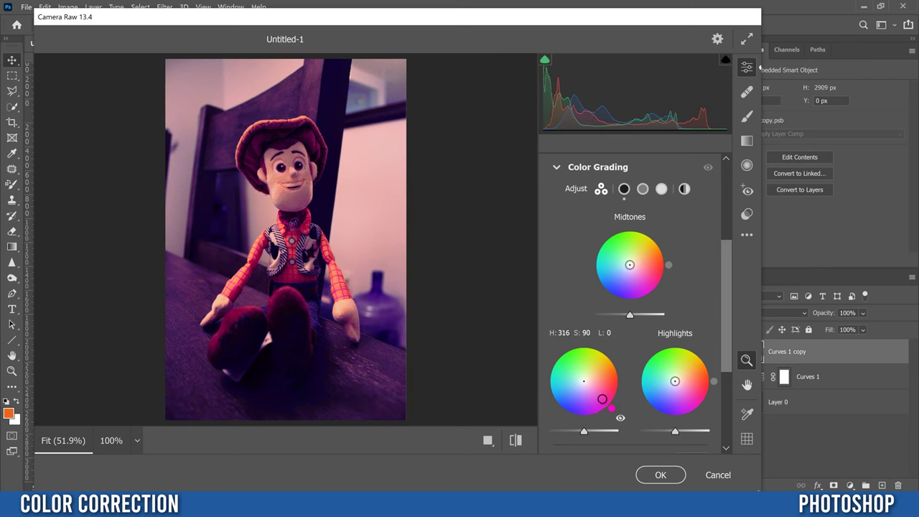
{"action": "left_click_drag", "start_coordinate": [603, 399], "coordinate": [608, 366]}
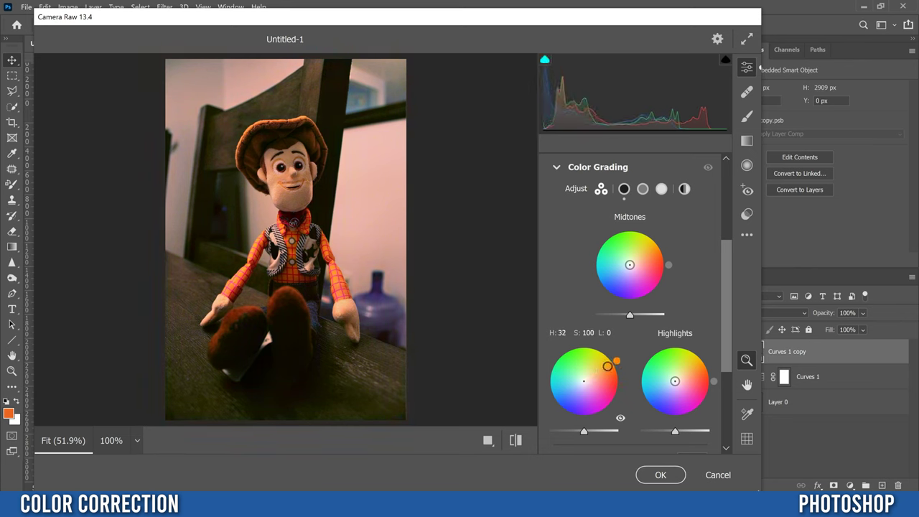
{"action": "left_click_drag", "start_coordinate": [608, 366], "coordinate": [584, 381]}
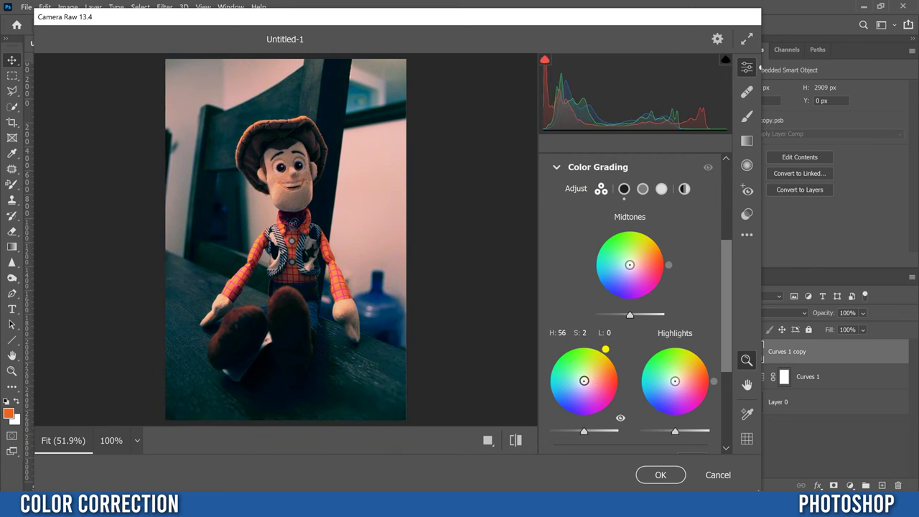
{"action": "left_click_drag", "start_coordinate": [584, 380], "coordinate": [602, 372]}
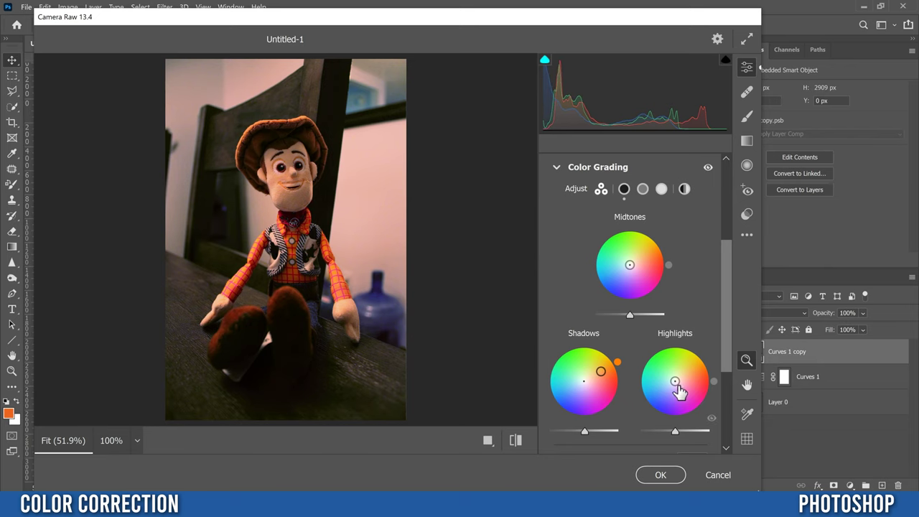
Tint the Highlights wheel blue at Hue 220, Saturation 80, then scroll to Blending and Balance.
{"action": "left_click_drag", "start_coordinate": [676, 386], "coordinate": [658, 396]}
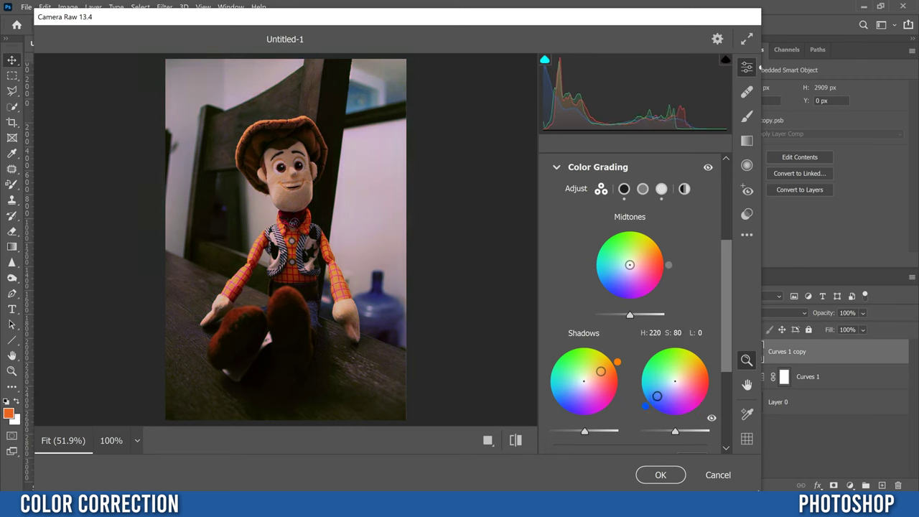
{"action": "left_click_drag", "start_coordinate": [658, 397], "coordinate": [658, 396]}
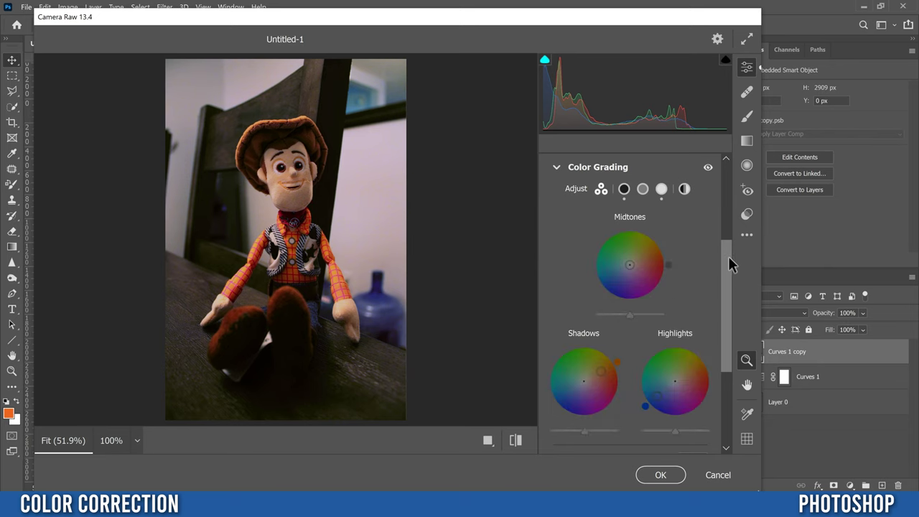
{"action": "left_click_drag", "start_coordinate": [724, 258], "coordinate": [725, 302]}
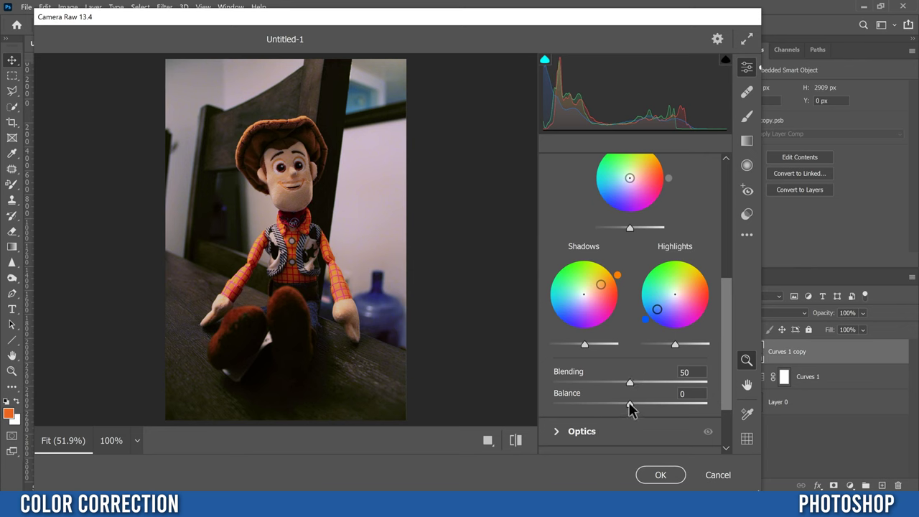
{"action": "left_click_drag", "start_coordinate": [629, 404], "coordinate": [686, 404]}
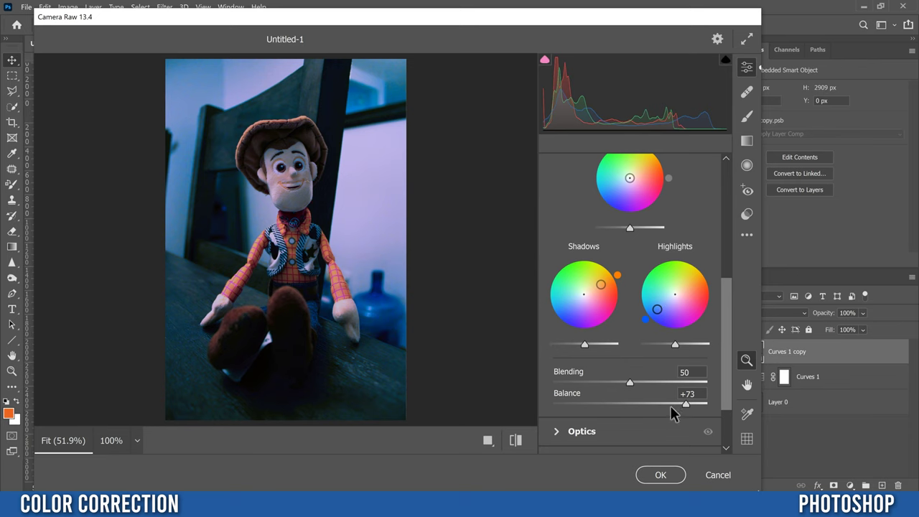
{"action": "left_click_drag", "start_coordinate": [671, 405], "coordinate": [581, 404]}
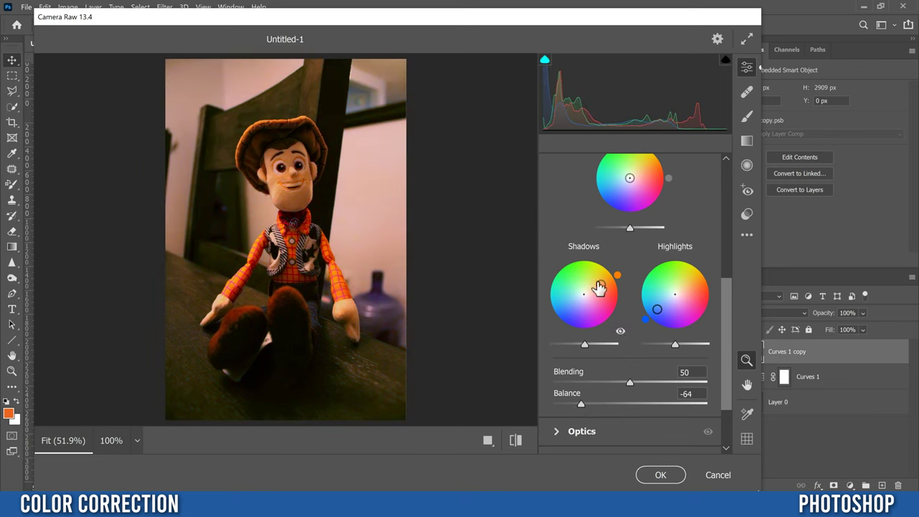
{"action": "left_click_drag", "start_coordinate": [589, 406], "coordinate": [631, 411]}
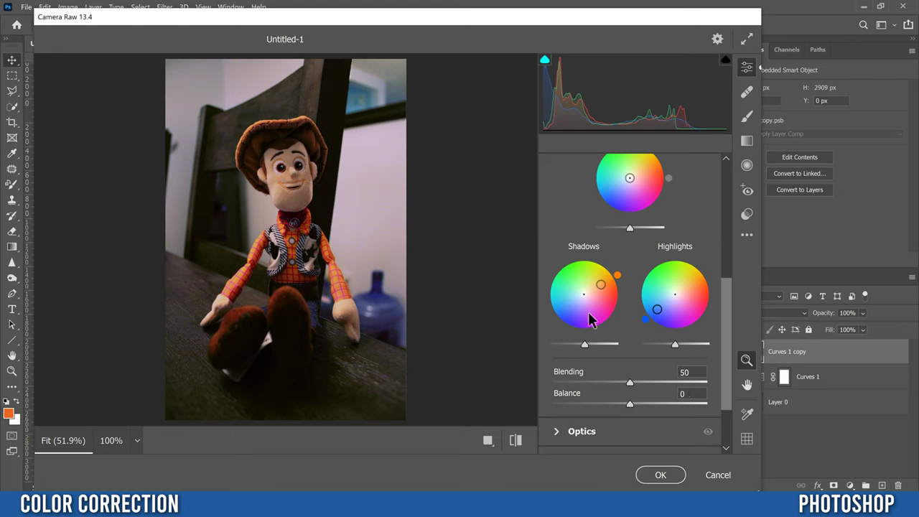
{"action": "left_click_drag", "start_coordinate": [725, 372], "coordinate": [730, 244]}
Review the Basic panel settings and apply the Camera Raw Filter to the Curves 1 copy layer.
{"action": "left_click", "coordinate": [558, 224]}
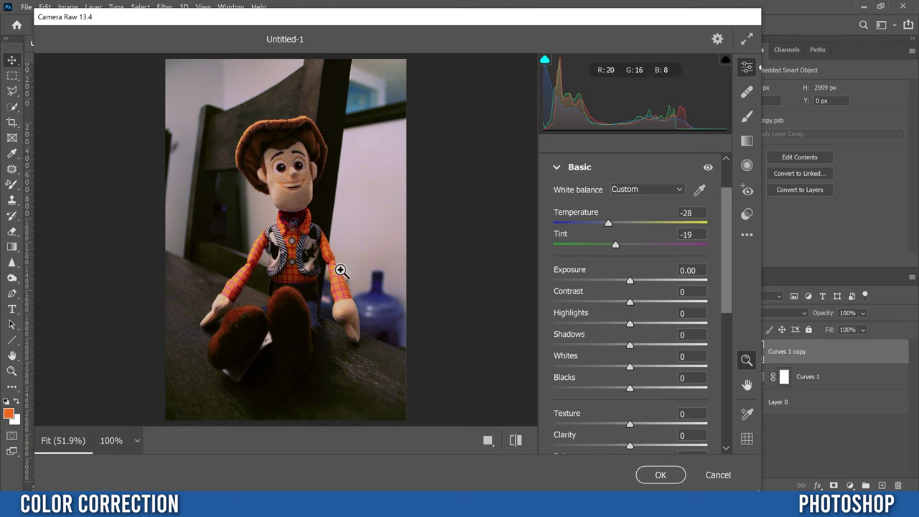
{"action": "scroll", "coordinate": [729, 241], "scroll_direction": "down", "scroll_amount": 3}
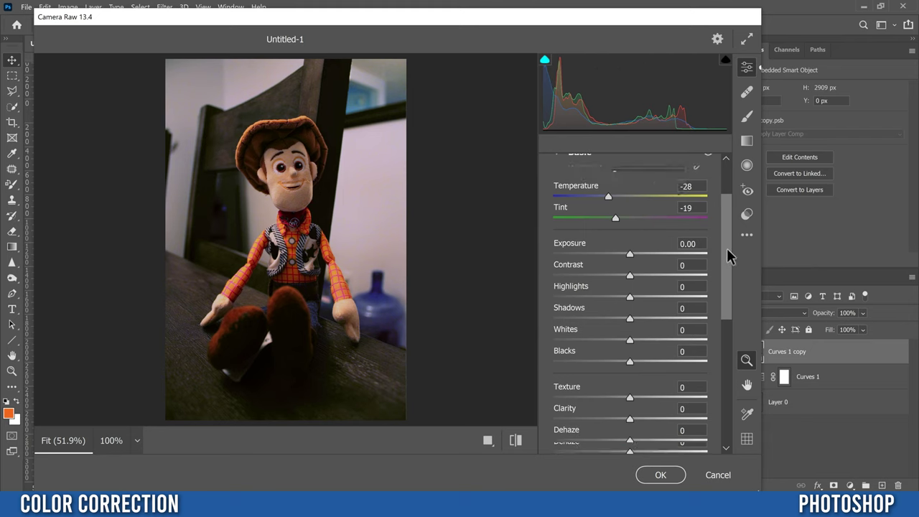
{"action": "left_click", "coordinate": [659, 478]}
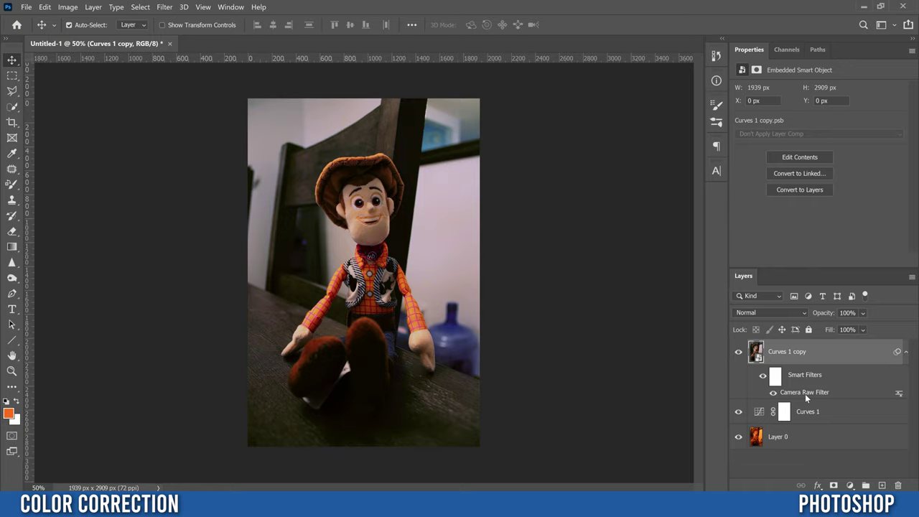
Reopen the Camera Raw smart filter, still at Temperature -28 and Tint -19.
{"action": "double_click", "coordinate": [805, 393]}
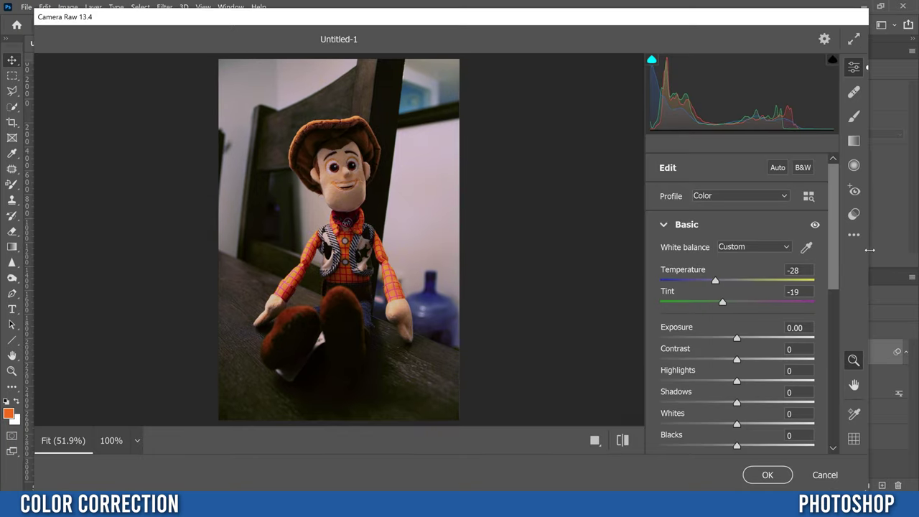
After checking Color Grading, raise Camera Raw Contrast to +8 and apply it to the smart filter.
{"action": "left_click_drag", "start_coordinate": [870, 250], "coordinate": [651, 396]}
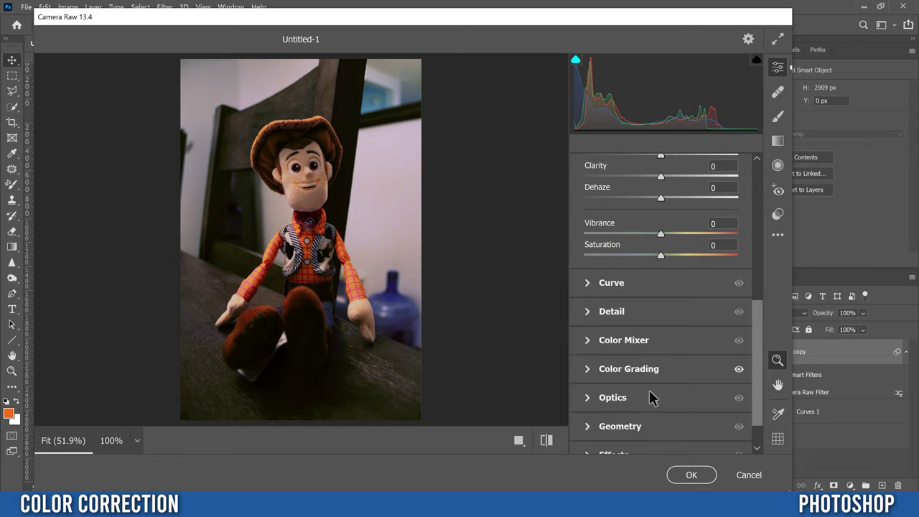
{"action": "left_click", "coordinate": [587, 369]}
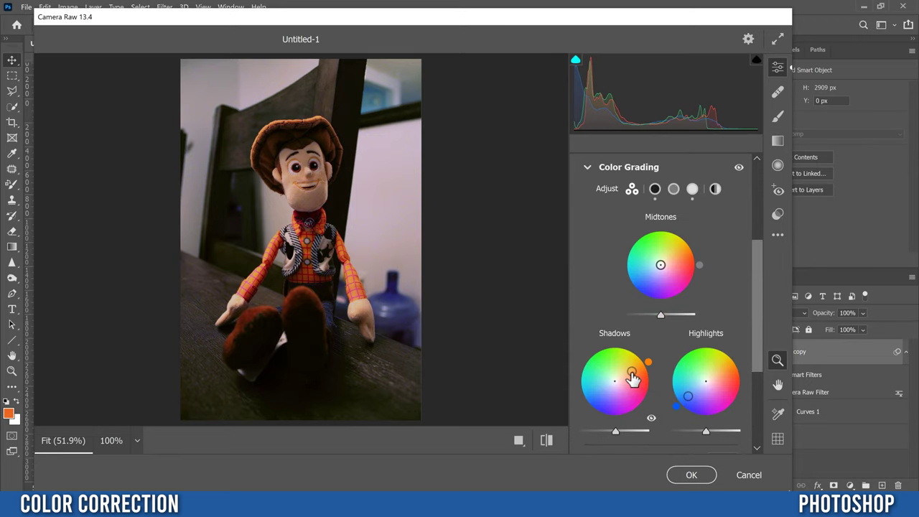
{"action": "left_click_drag", "start_coordinate": [755, 340], "coordinate": [772, 213]}
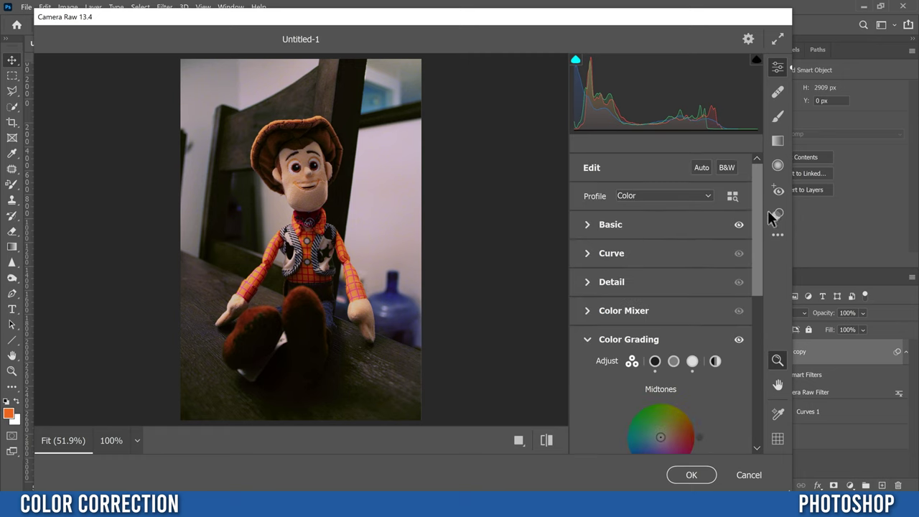
{"action": "left_click", "coordinate": [589, 225]}
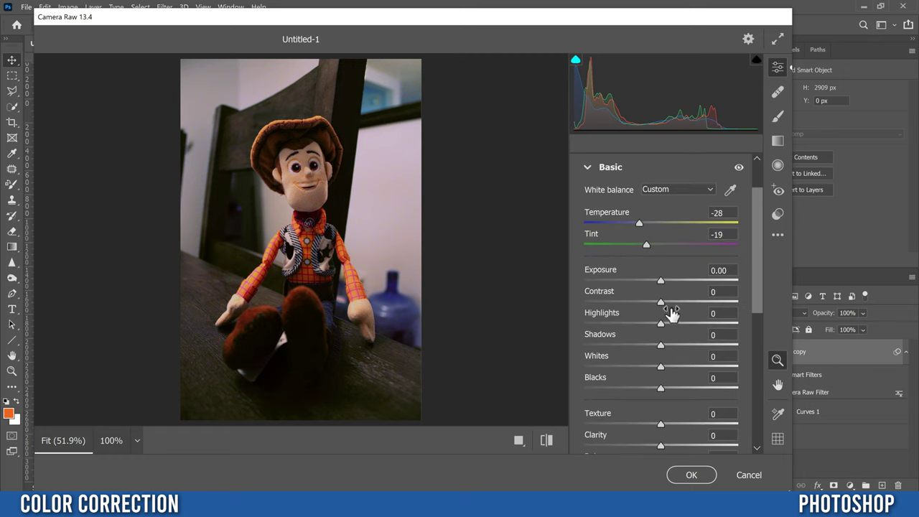
{"action": "mouse_move", "coordinate": [661, 301]}
{"action": "left_mouse_down"}
{"action": "mouse_move", "coordinate": [681, 302]}
{"action": "mouse_move", "coordinate": [668, 302]}
{"action": "left_mouse_up"}
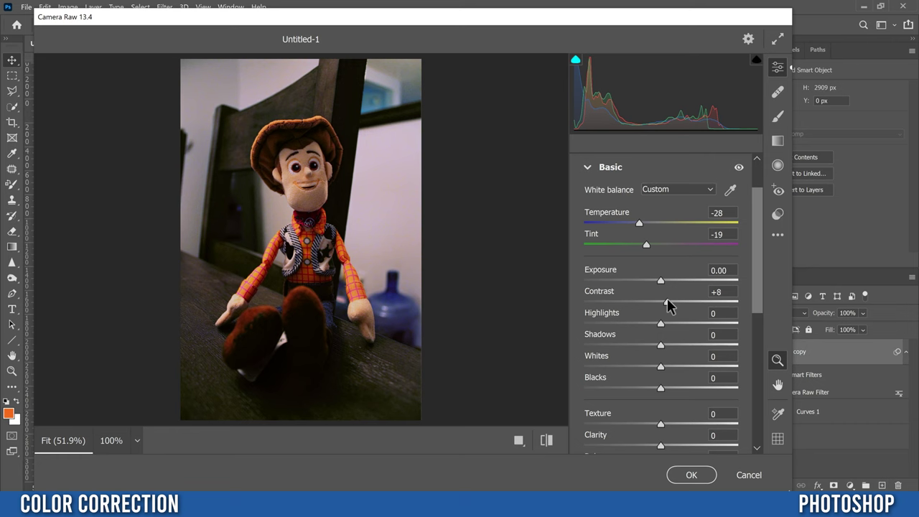
{"action": "left_click", "coordinate": [691, 476]}
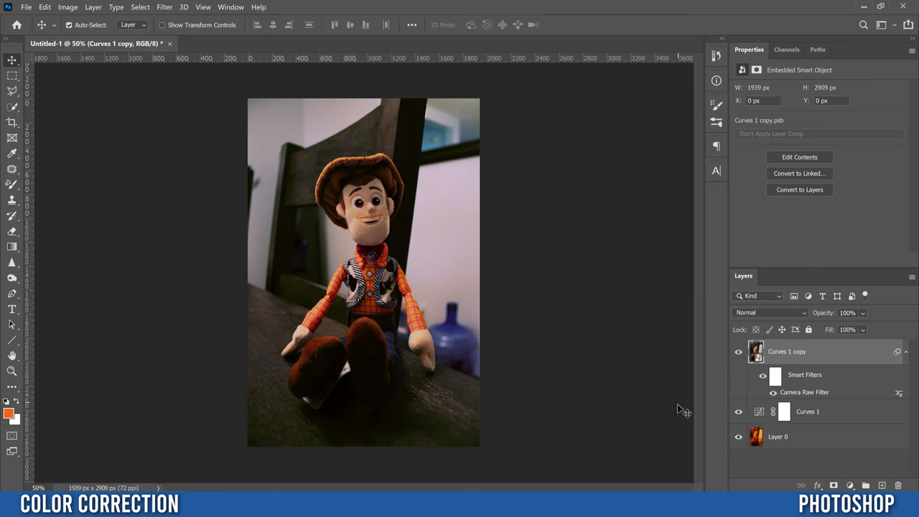
{"action": "left_click", "coordinate": [739, 438], "text": "alt"}
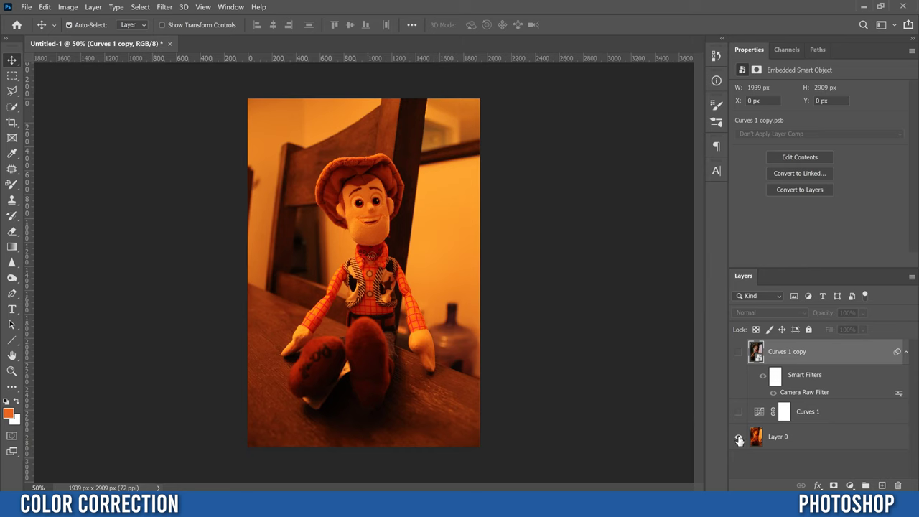
{"action": "left_click", "coordinate": [739, 438], "text": "alt"}
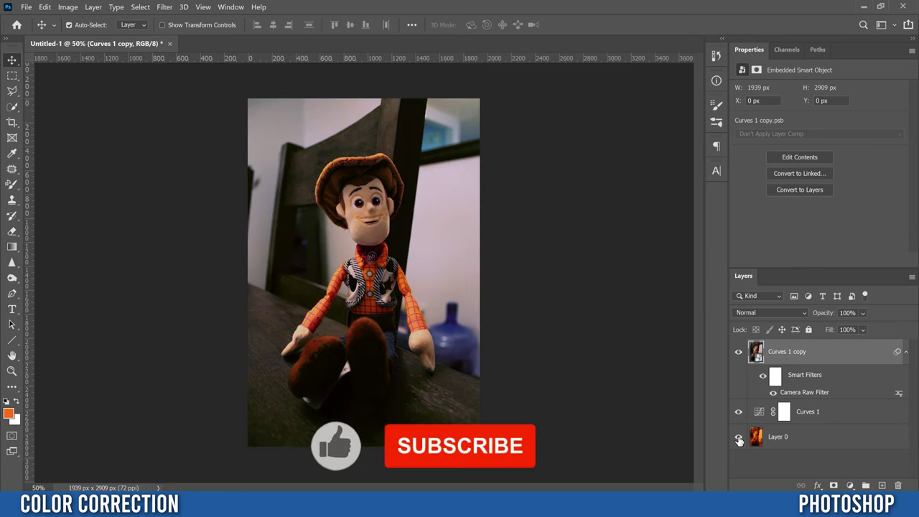